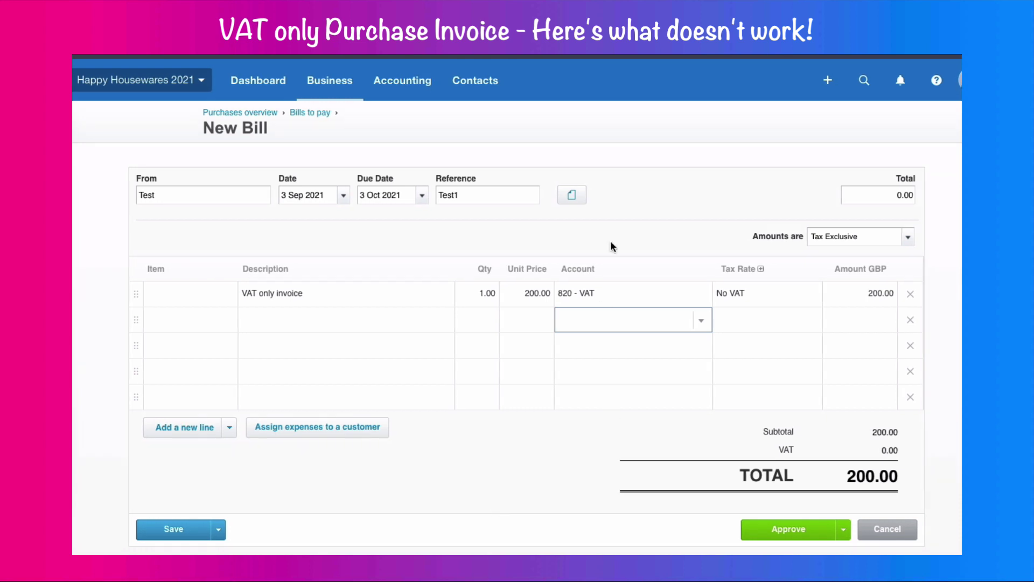
Step: Code the 200.00 test bill line to 820 - VAT, keeping the No VAT tax rate
click(238, 195)
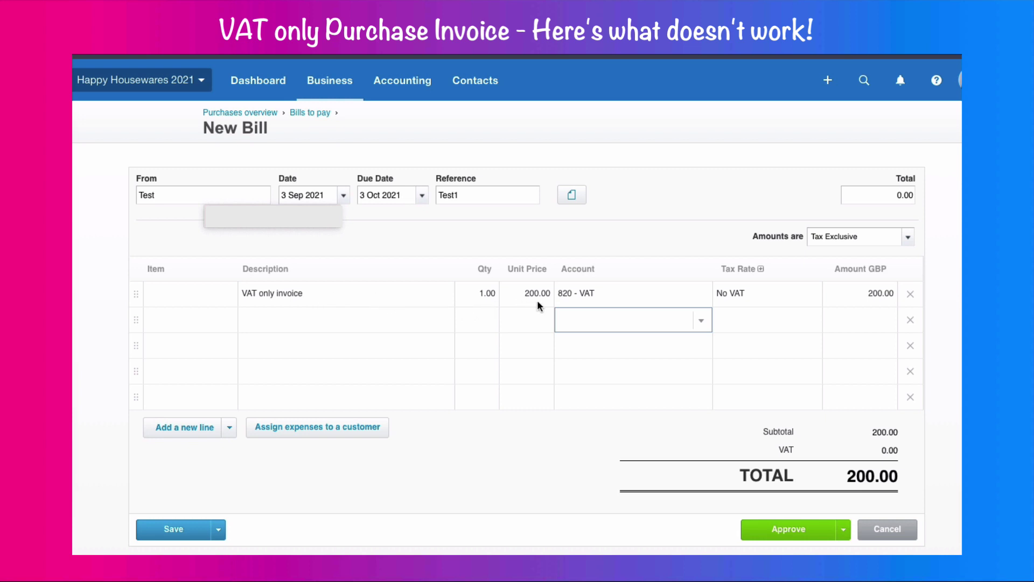
click(621, 293)
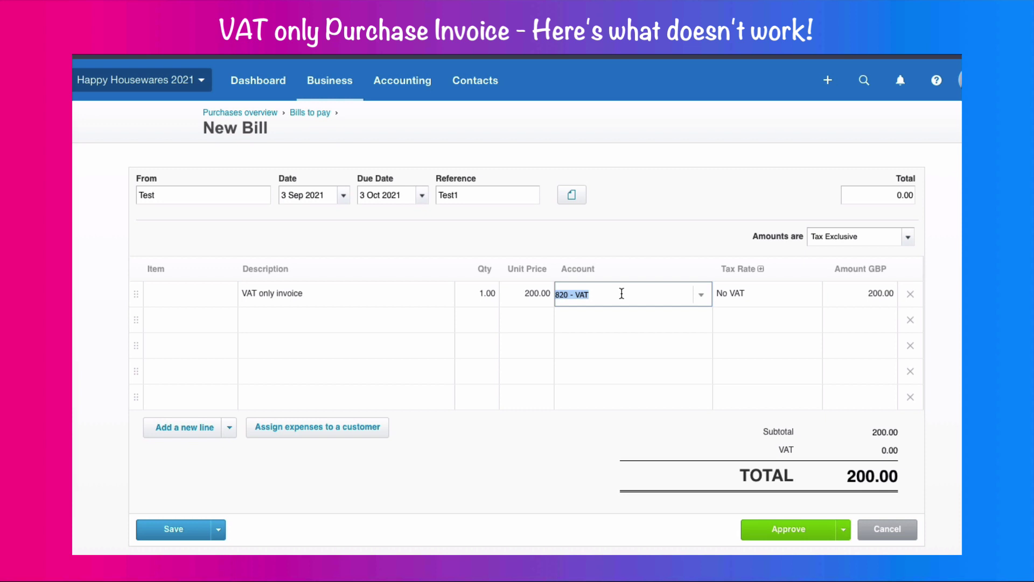
click(673, 228)
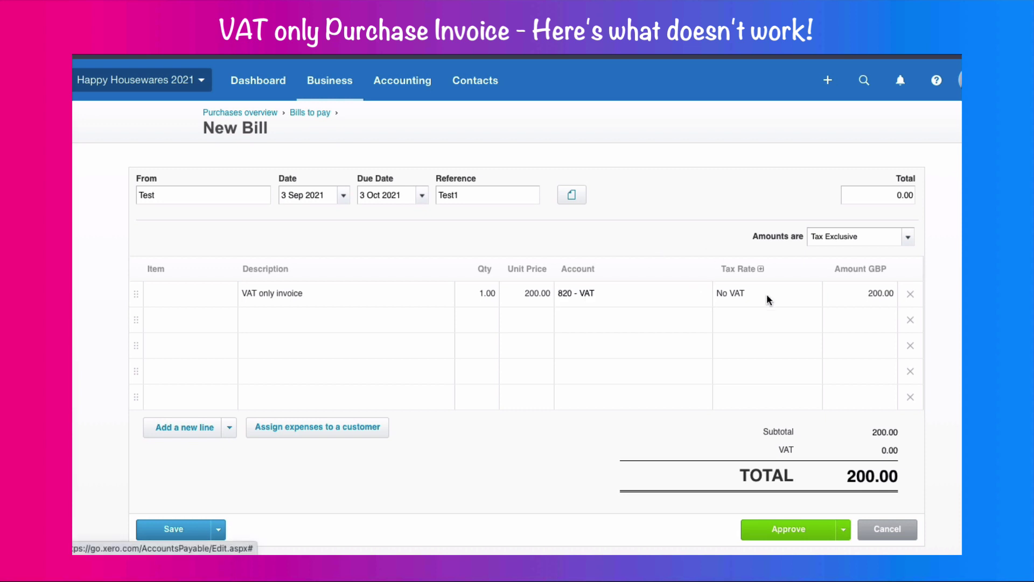
scroll(767, 293, down, 3)
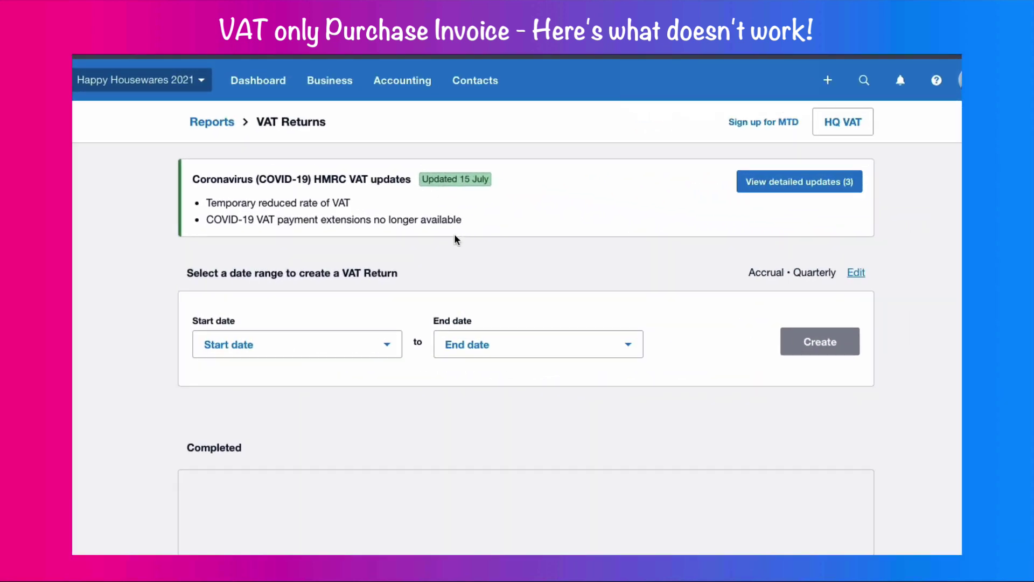
Step: Create a VAT return for 1–30 September 2021 and check that Box 4 shows 0.00
click(387, 347)
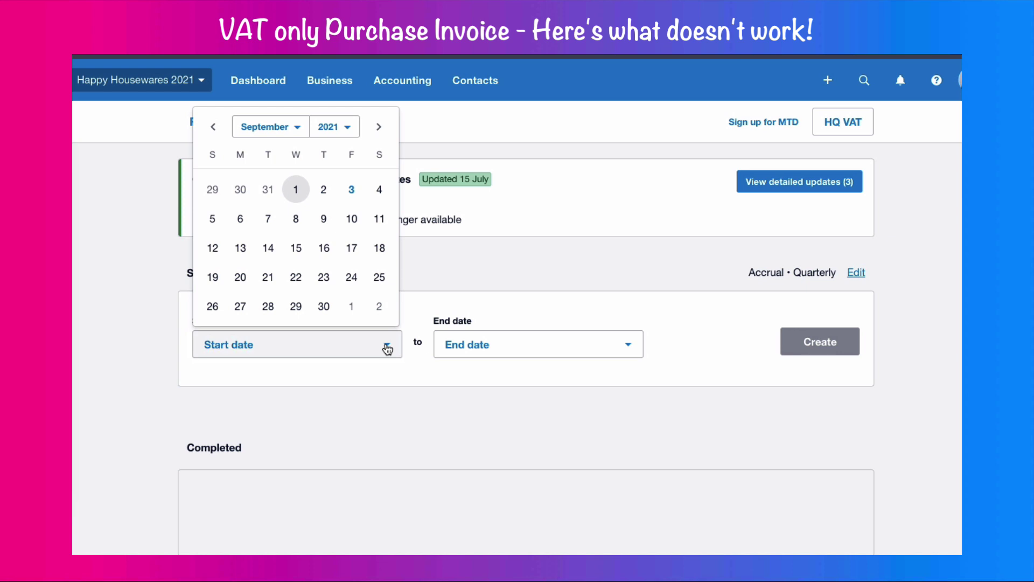
click(295, 189)
click(592, 344)
click(564, 306)
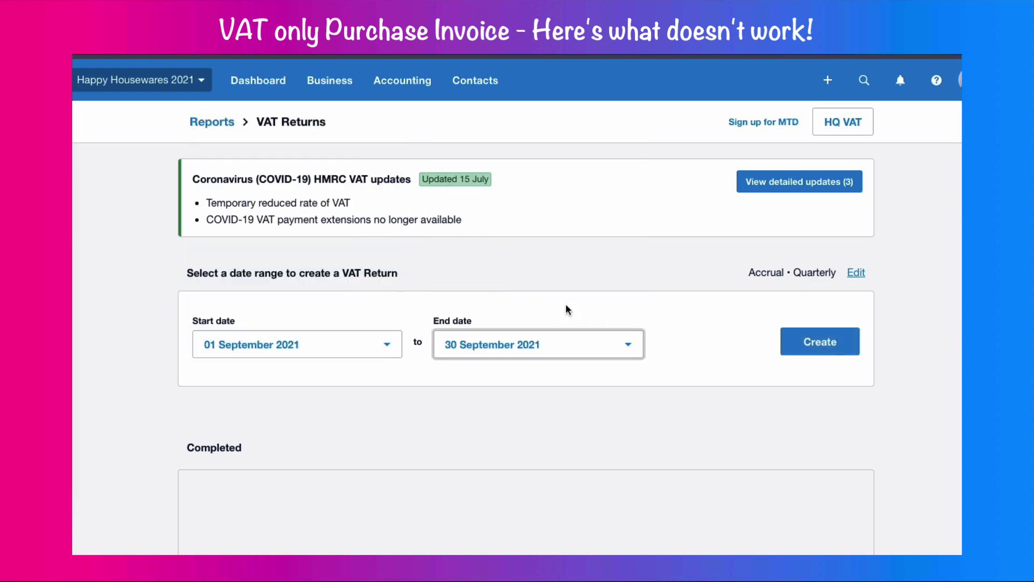
click(819, 344)
scroll(819, 349, down, 3)
scroll(819, 345, down, 5)
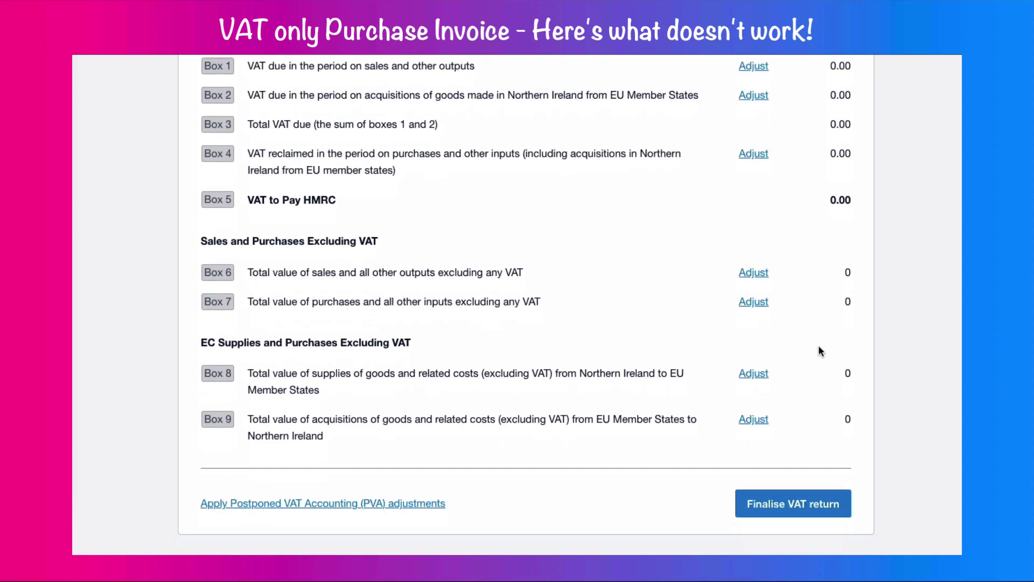
scroll(819, 346, up, 6)
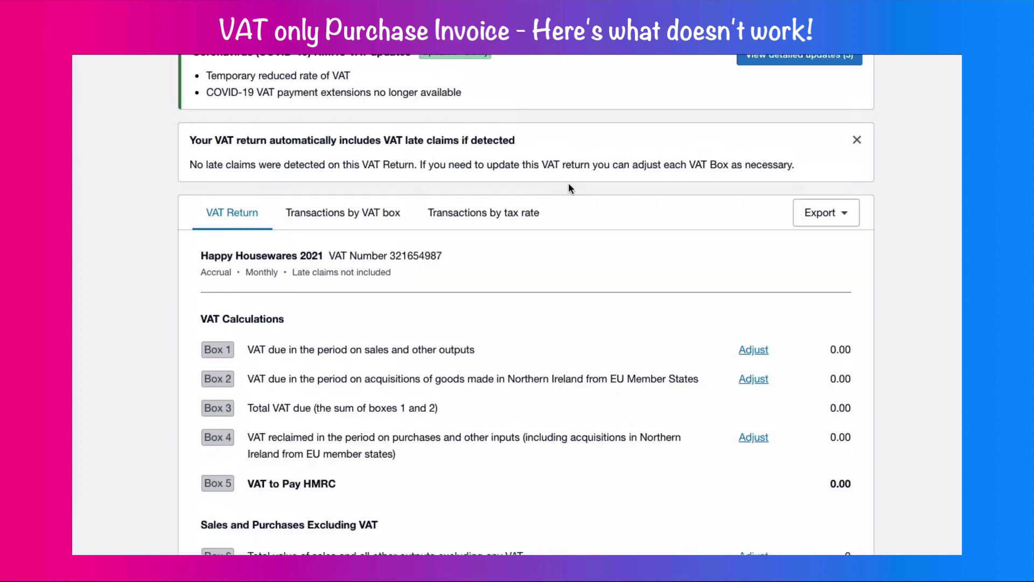
Step: View transactions by tax rate, then start a garage bill line described 'VAT on insurance repair'
click(486, 211)
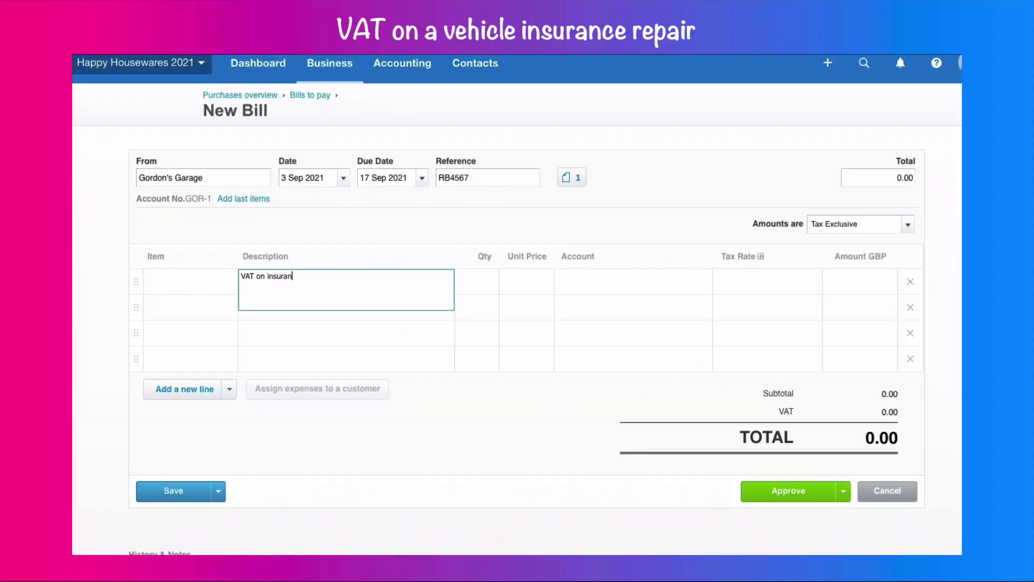
text(ce repair)
Step: Price the first line at 1,000.00 with 20% (VAT on Expenses), totalling 1,200.00
click(526, 281)
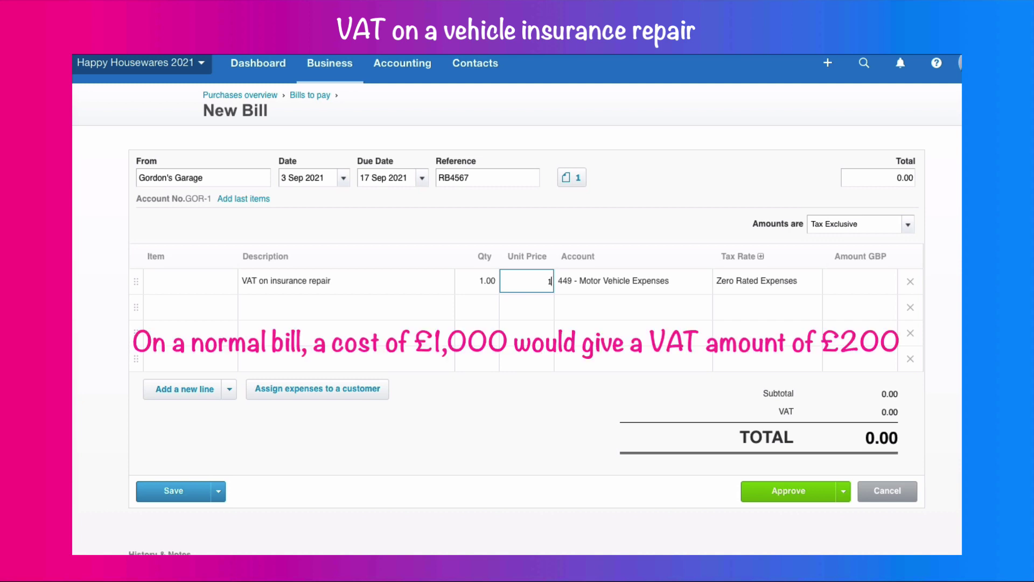
text(000)
key(Tab)
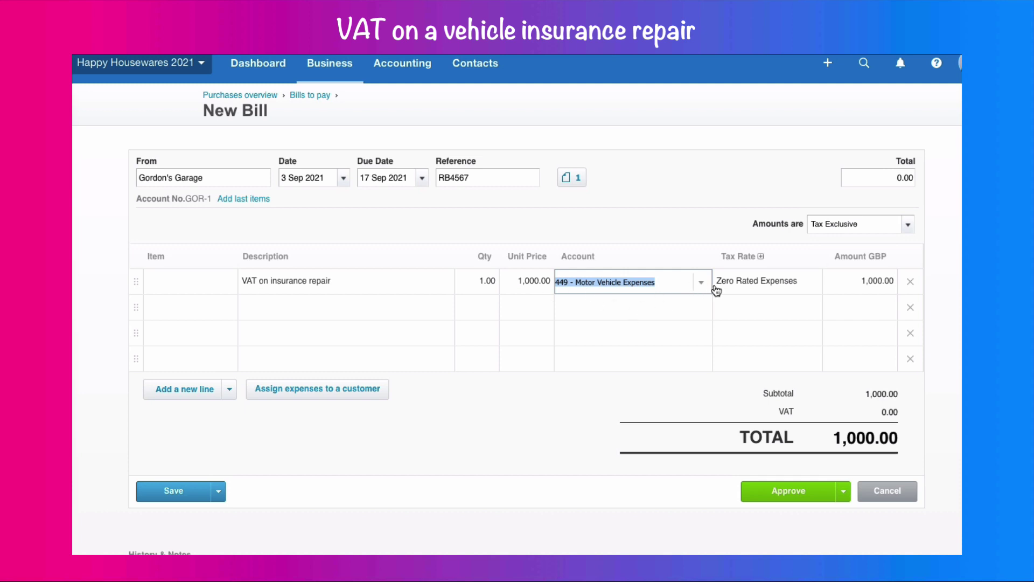
click(740, 283)
click(810, 284)
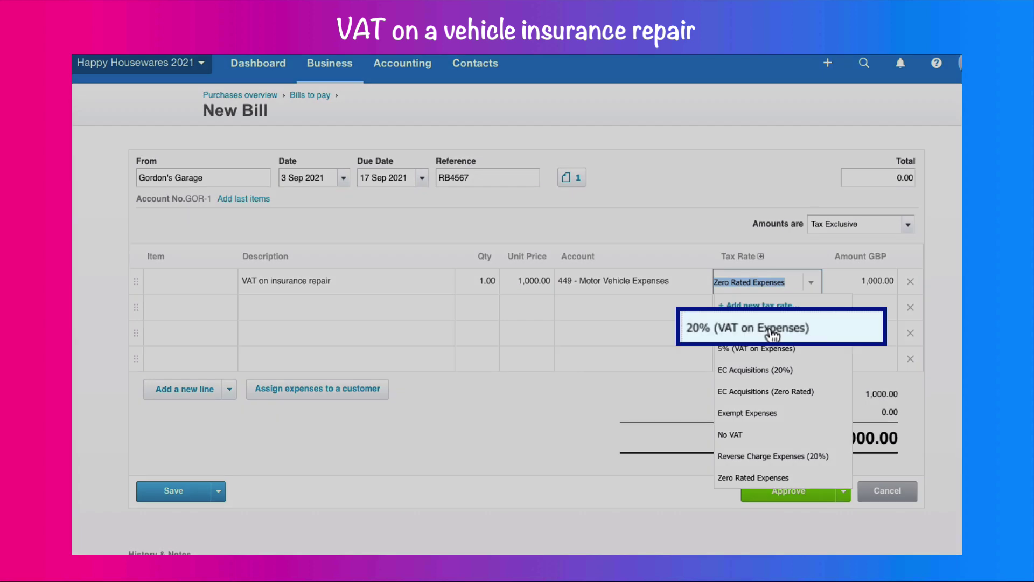
click(772, 328)
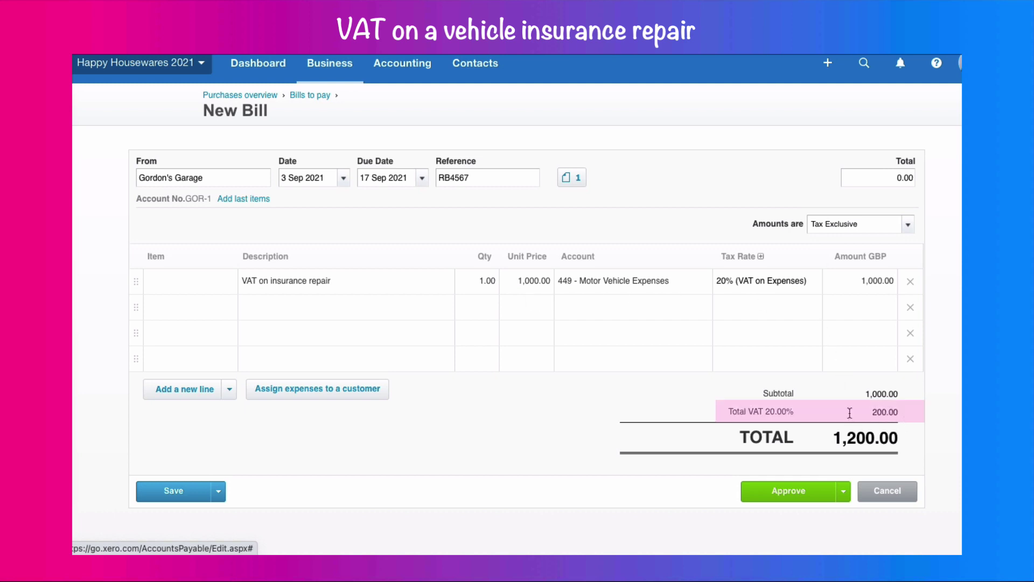
click(290, 307)
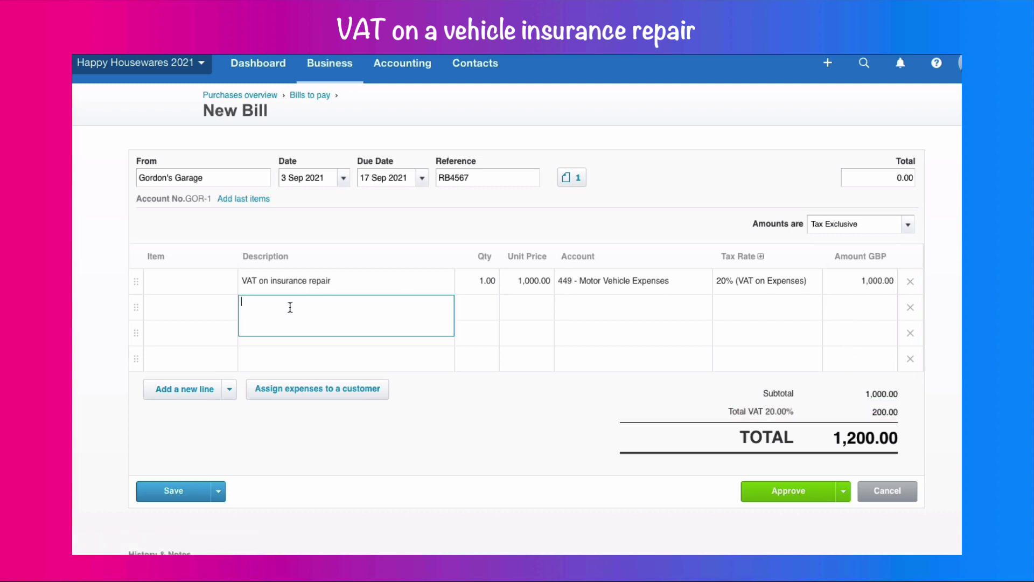
Step: Add a second line with the same description, Qty 1, -1,000.00 at No VAT
text(VAT on insurance repair)
key(Tab)
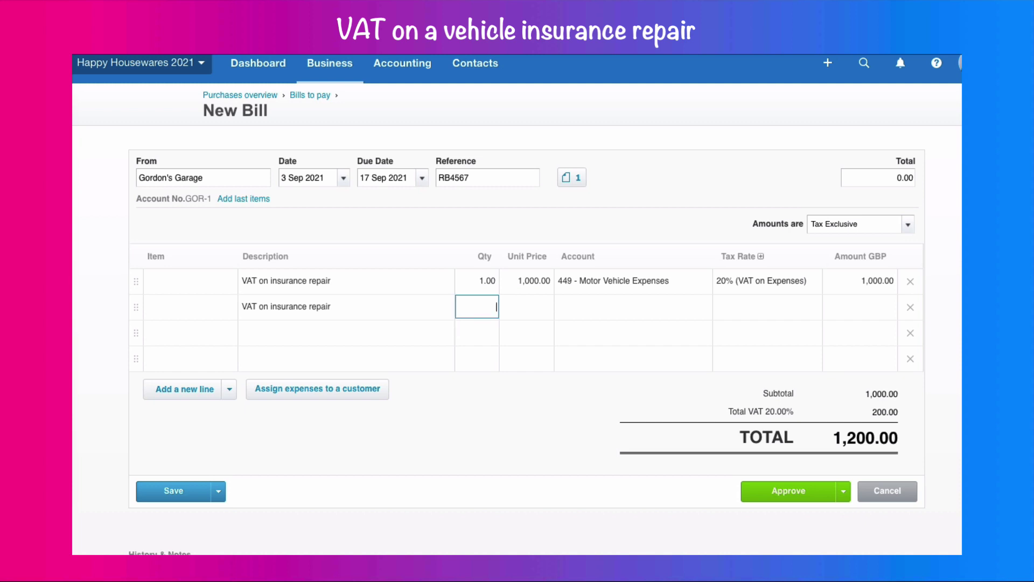
text(1)
key(Tab)
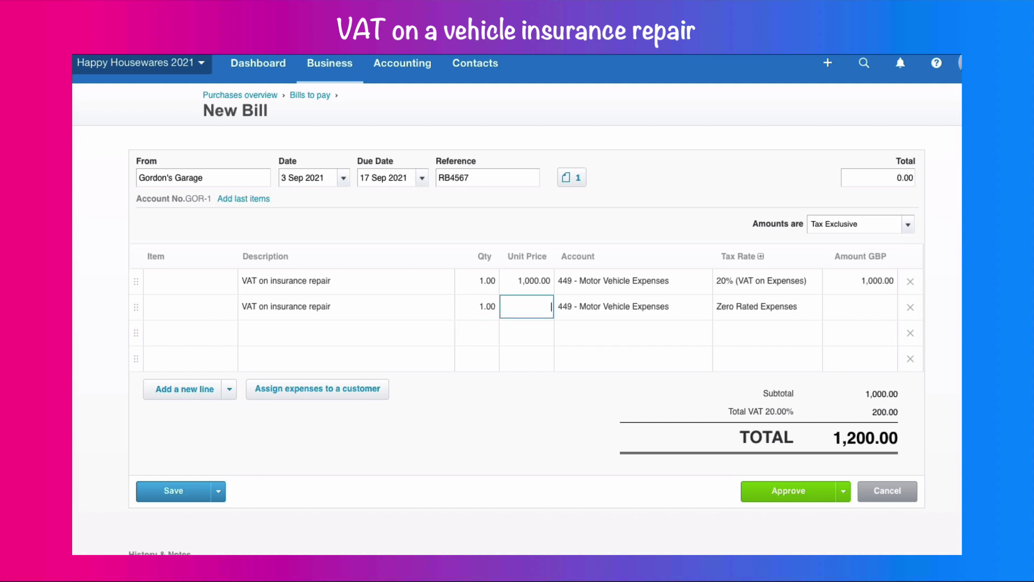
text(-1000)
click(746, 307)
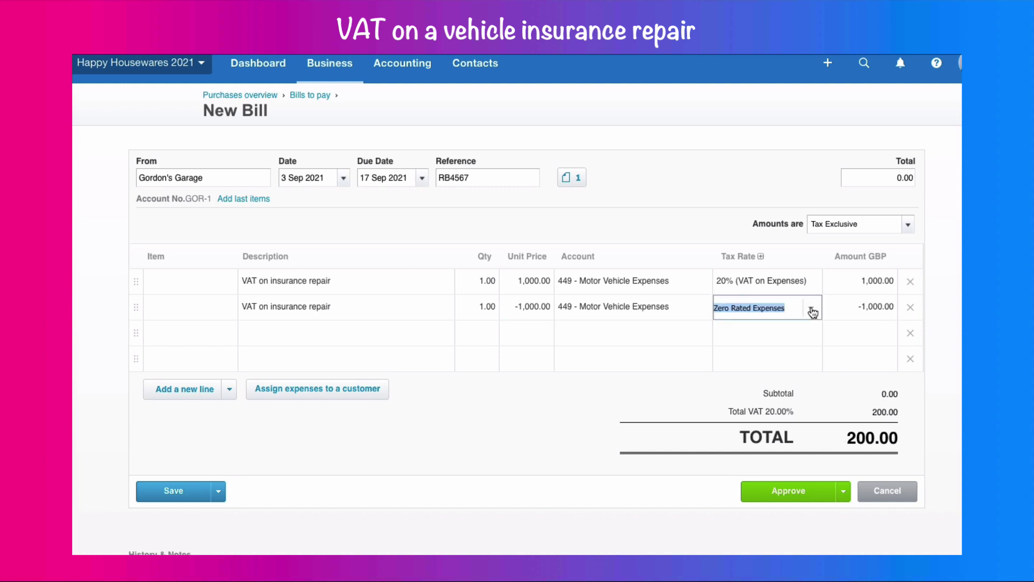
click(811, 307)
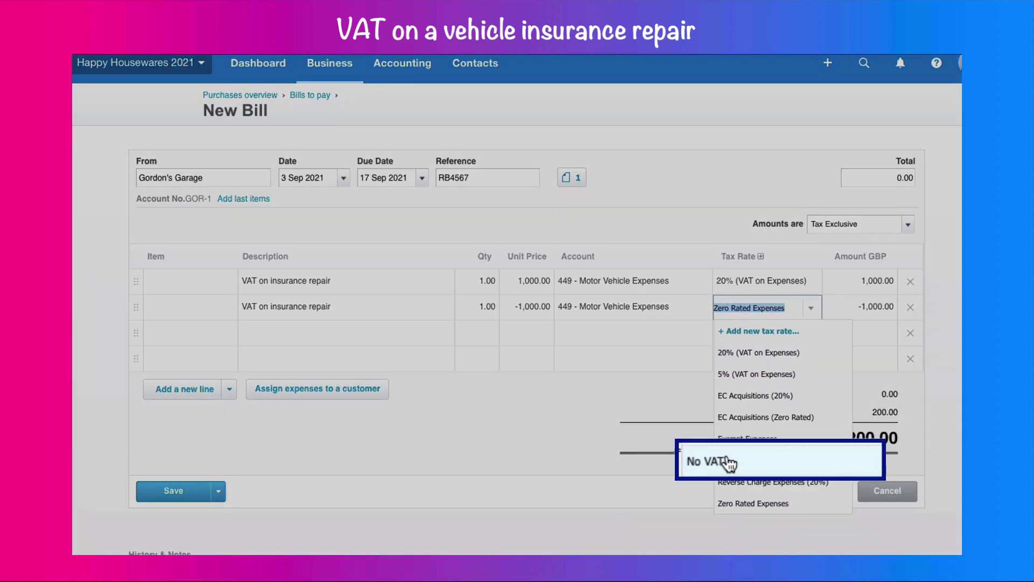
click(728, 459)
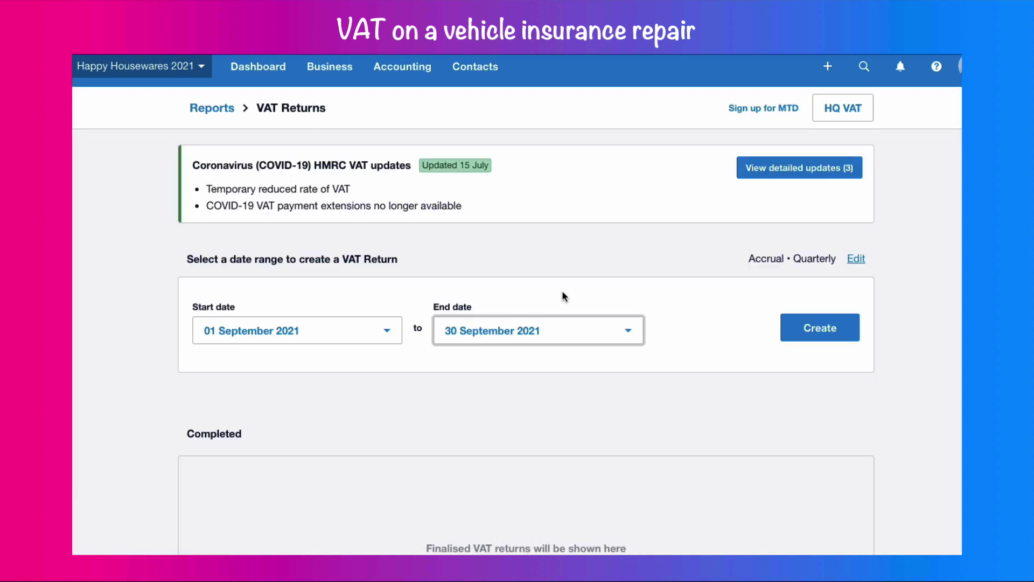
Step: Recreate the September 2021 VAT return and confirm Box 4 now shows 200.00
click(823, 334)
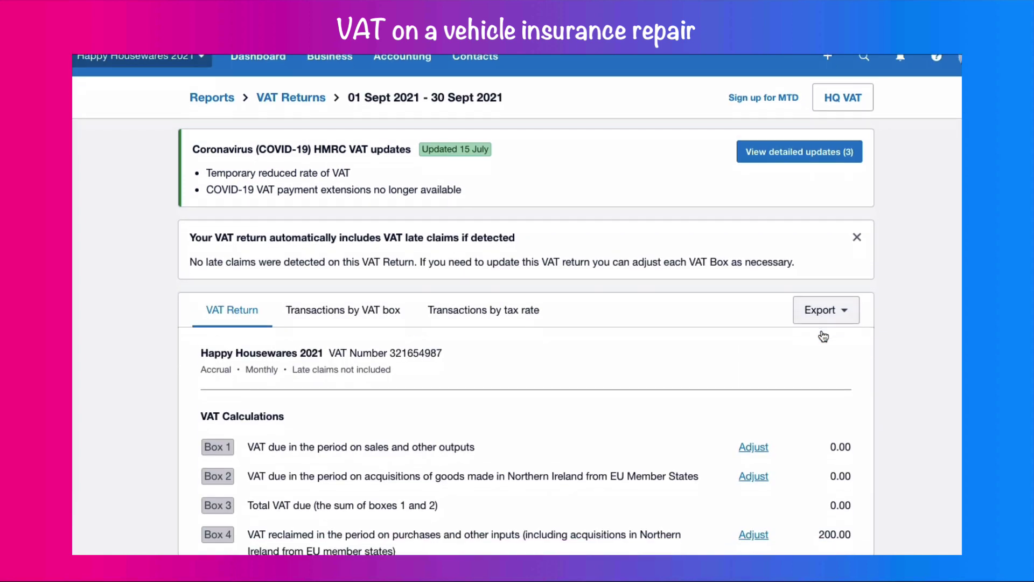
scroll(822, 334, down, 3)
scroll(822, 334, down, 1)
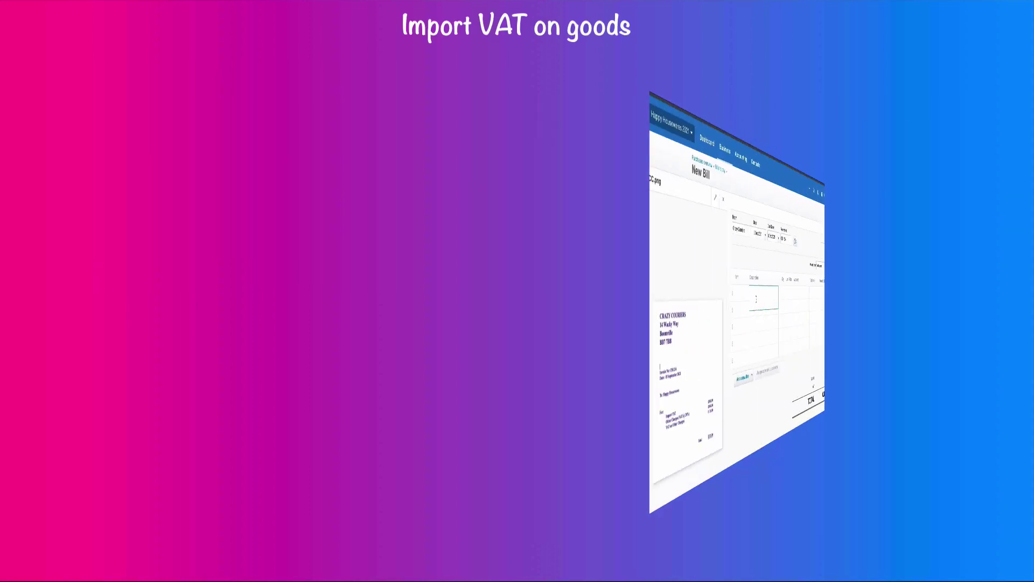
Step: Add an 'Import VAT' line with a unit price of 200.00
text(Import)
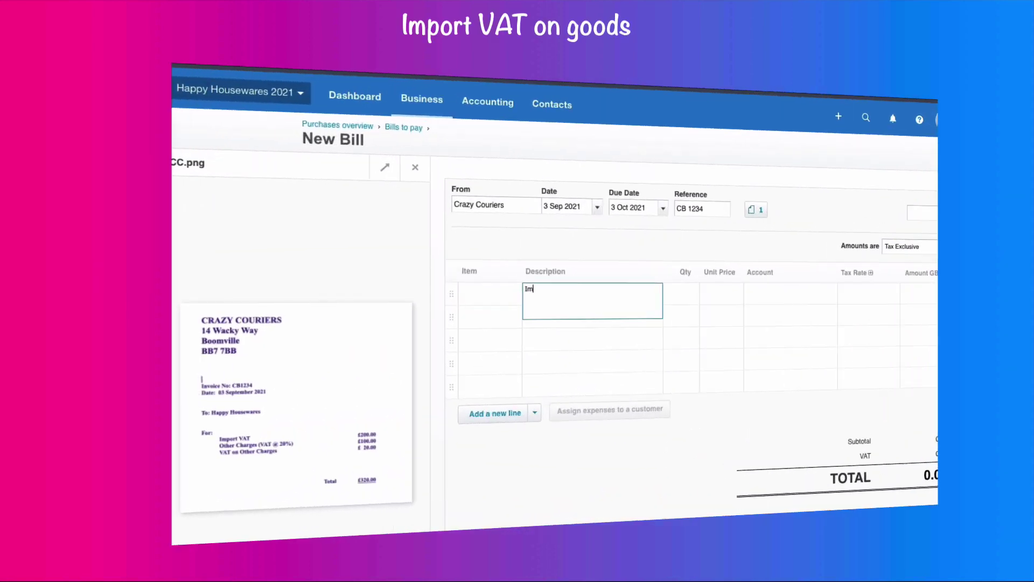
text(AT)
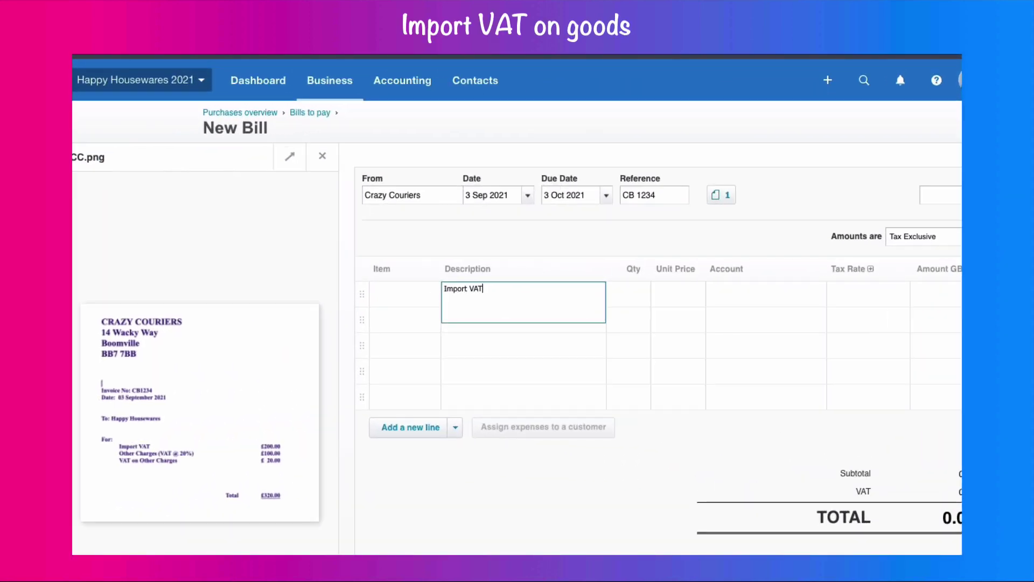
click(678, 294)
text(200)
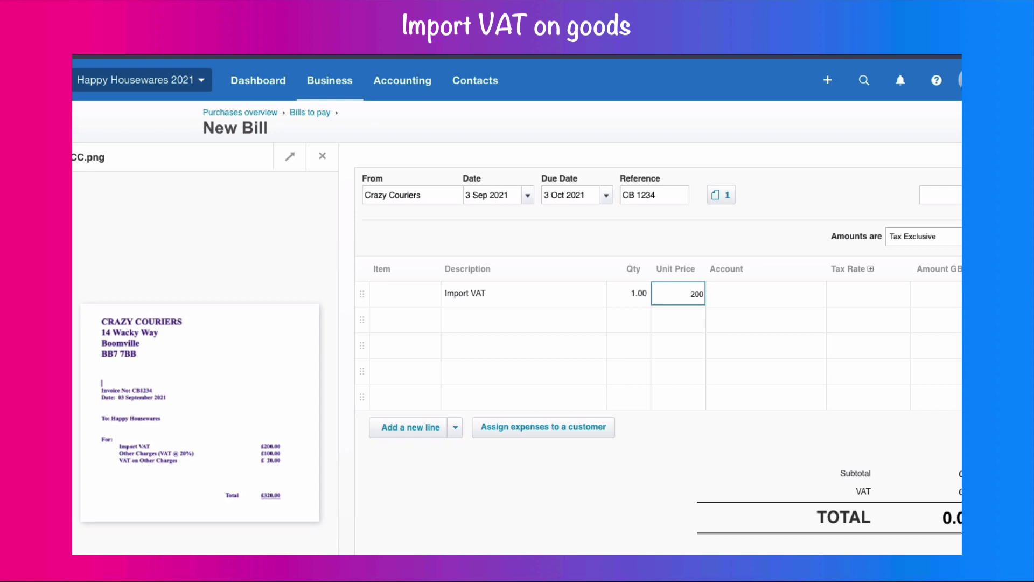
click(760, 294)
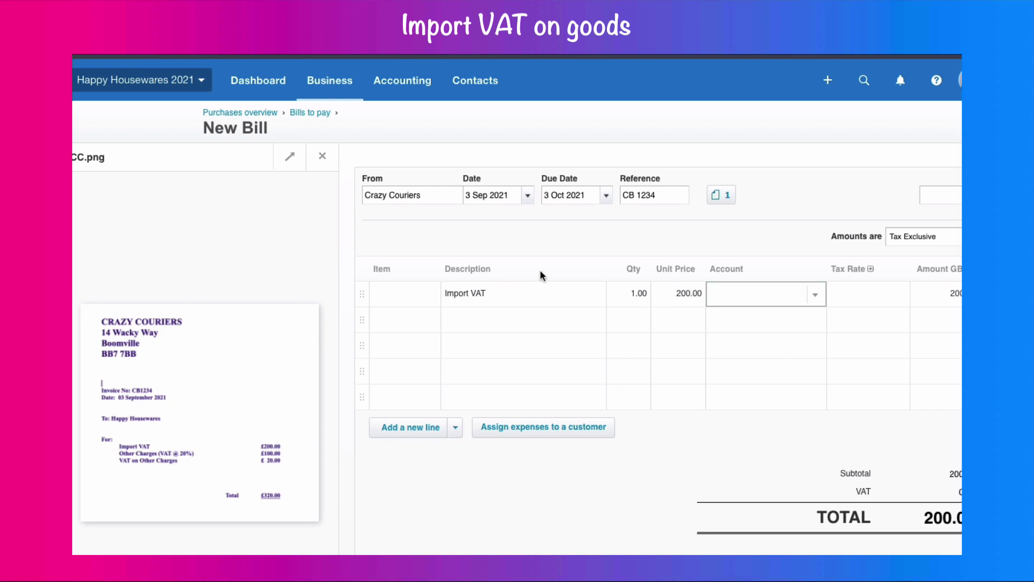
Step: Post the Import VAT line to 820 - VAT at the VAT on Imports tax rate
click(740, 300)
text(820)
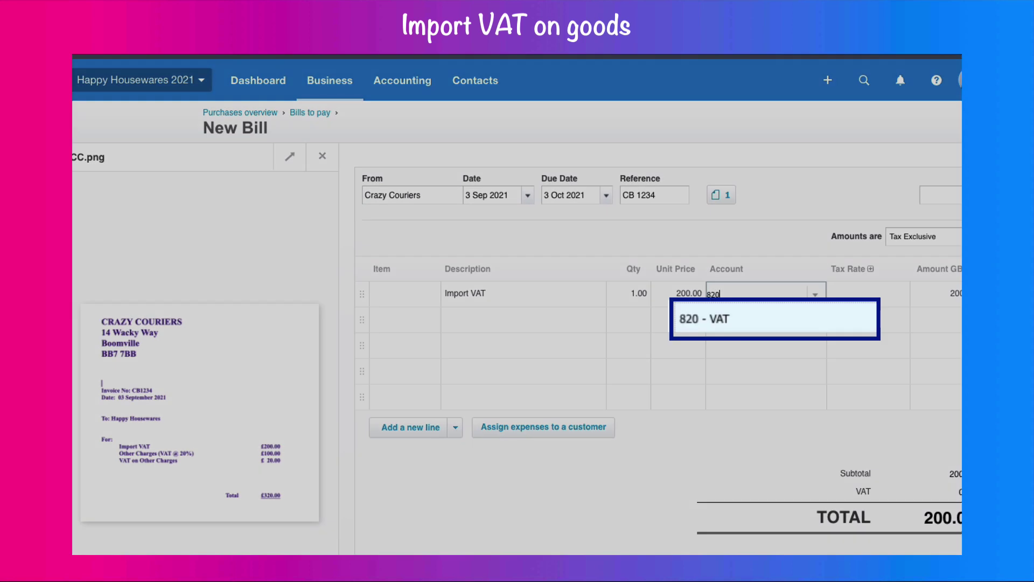
key(Return)
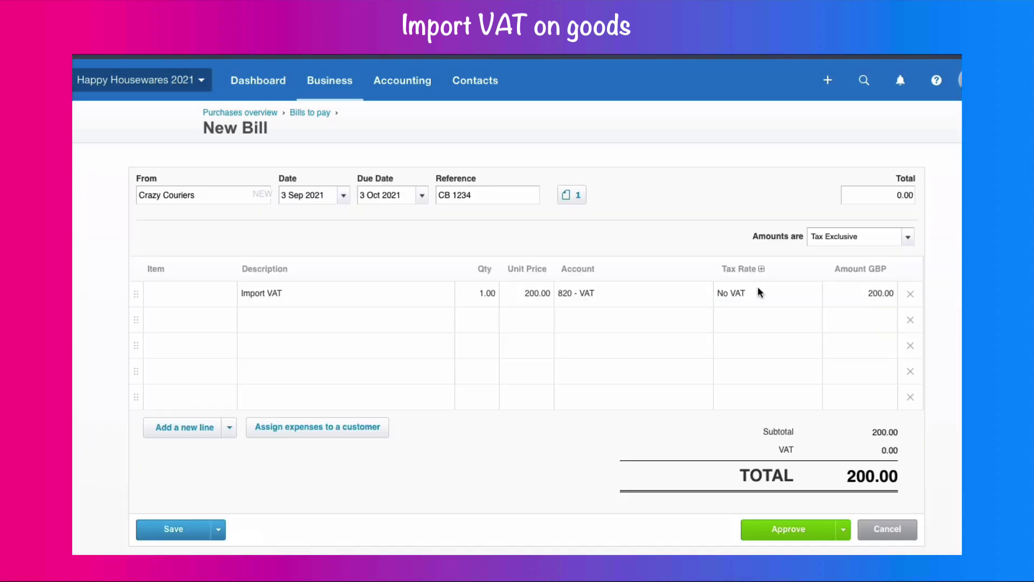
click(758, 292)
click(811, 300)
scroll(793, 376, down, 5)
scroll(793, 376, down, 2)
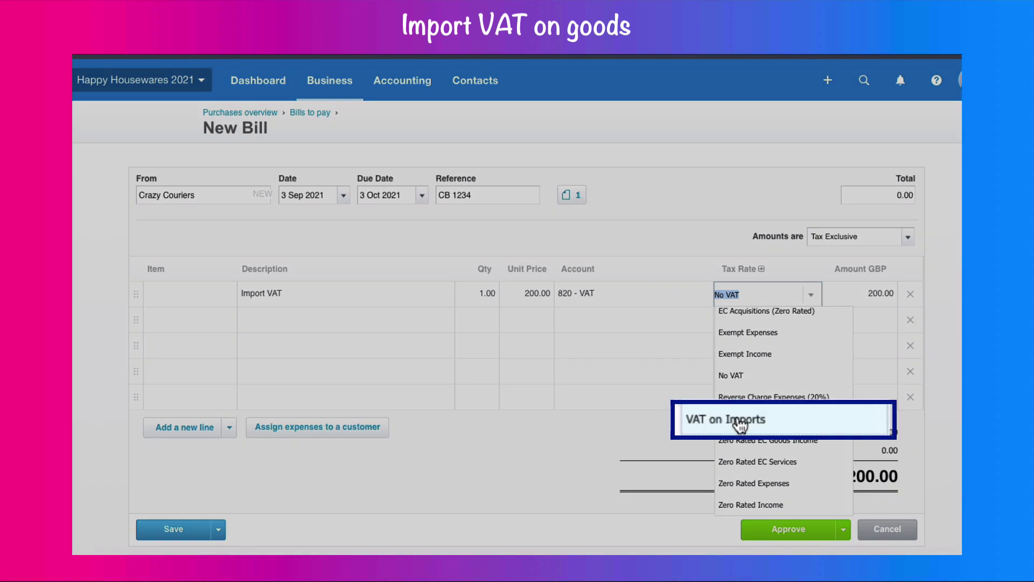
click(739, 421)
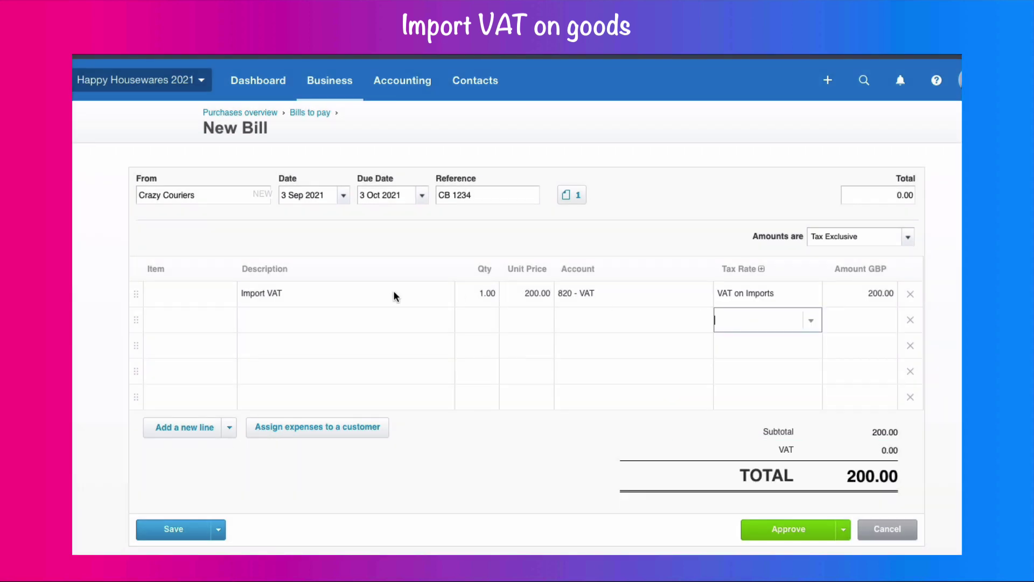
click(570, 195)
Step: Add an Other Charges line: Qty 1, 100.00 to 429 - General Expenses
click(360, 253)
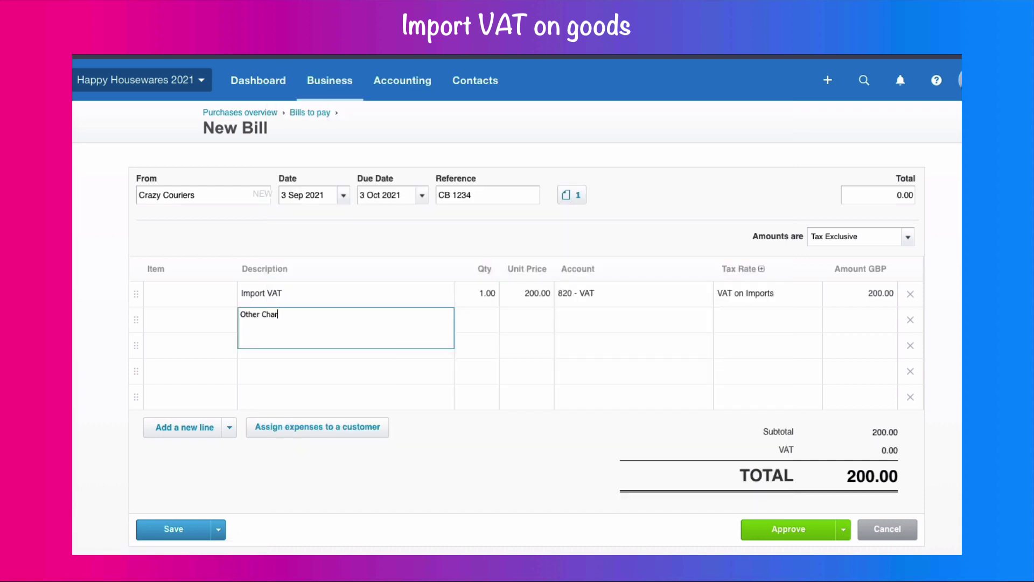
text(ges)
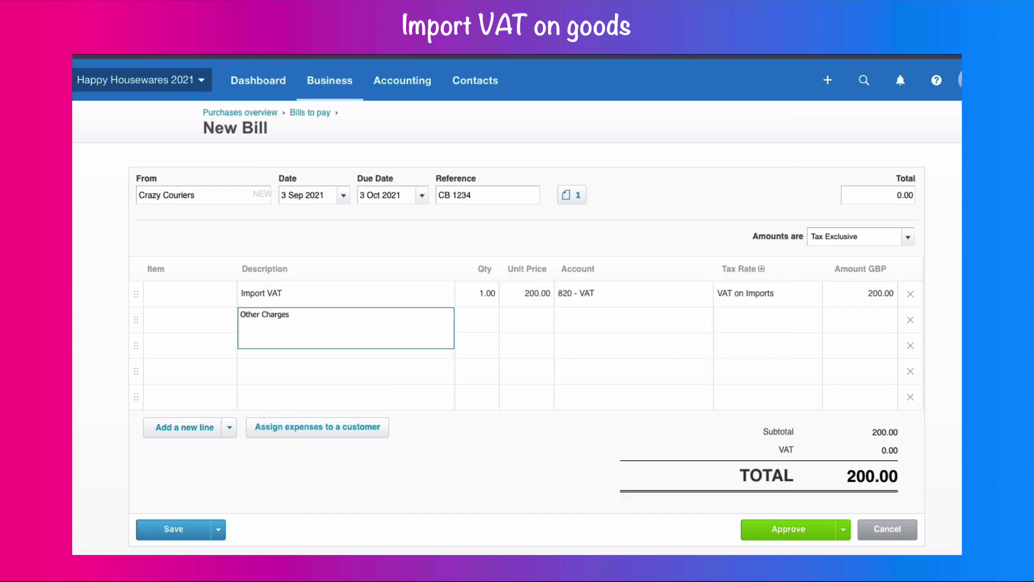
key(Tab)
text(1)
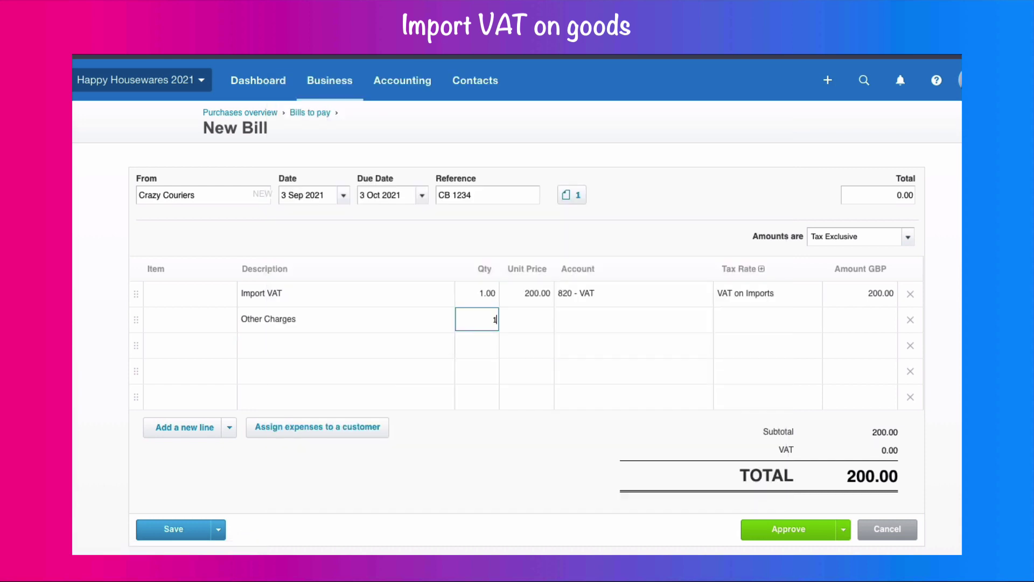
key(Tab)
text(100)
key(Tab)
text(gener)
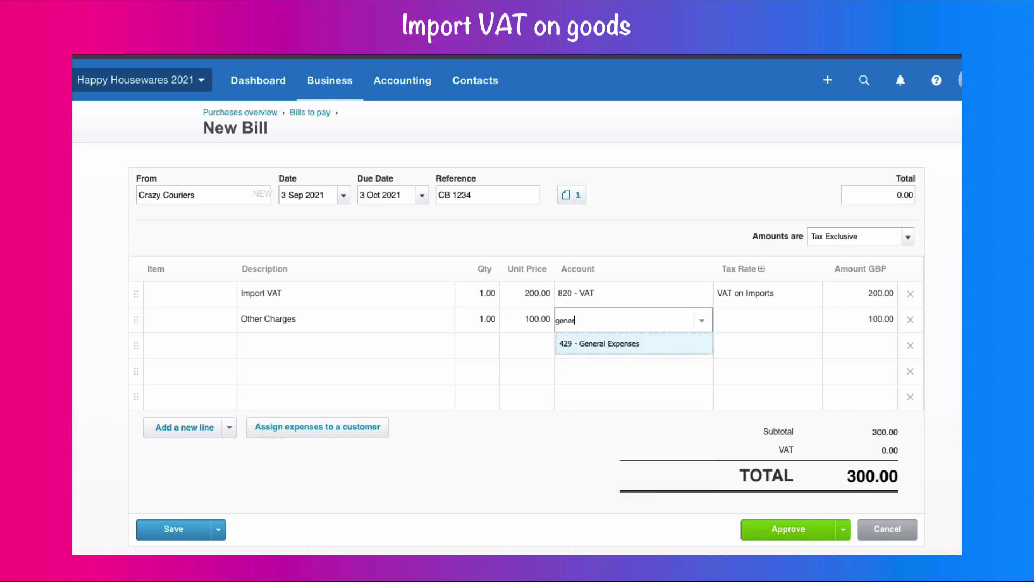
click(596, 344)
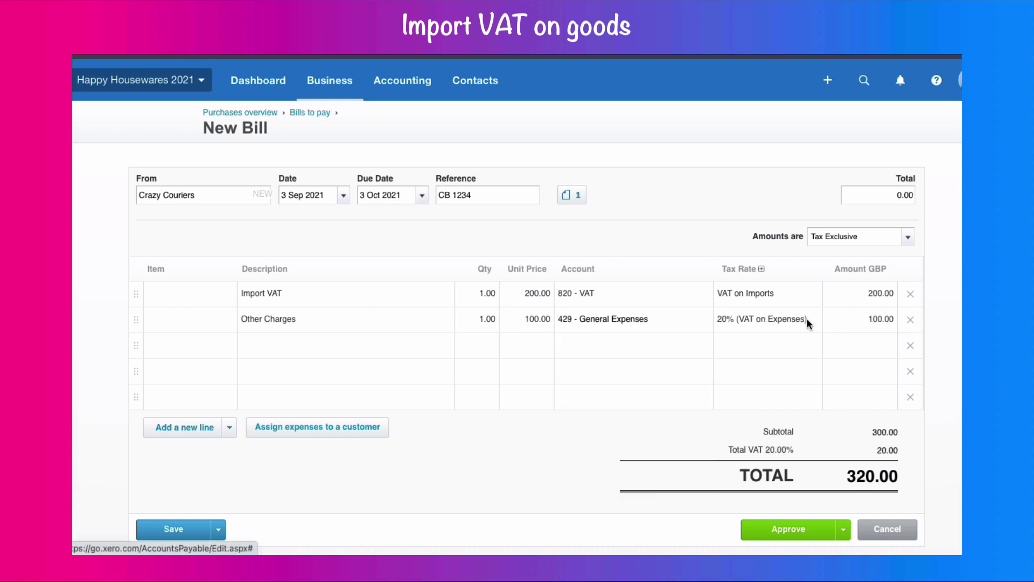
Step: Check the attached CC.png invoice matches the 320.00 total, then close it
click(573, 195)
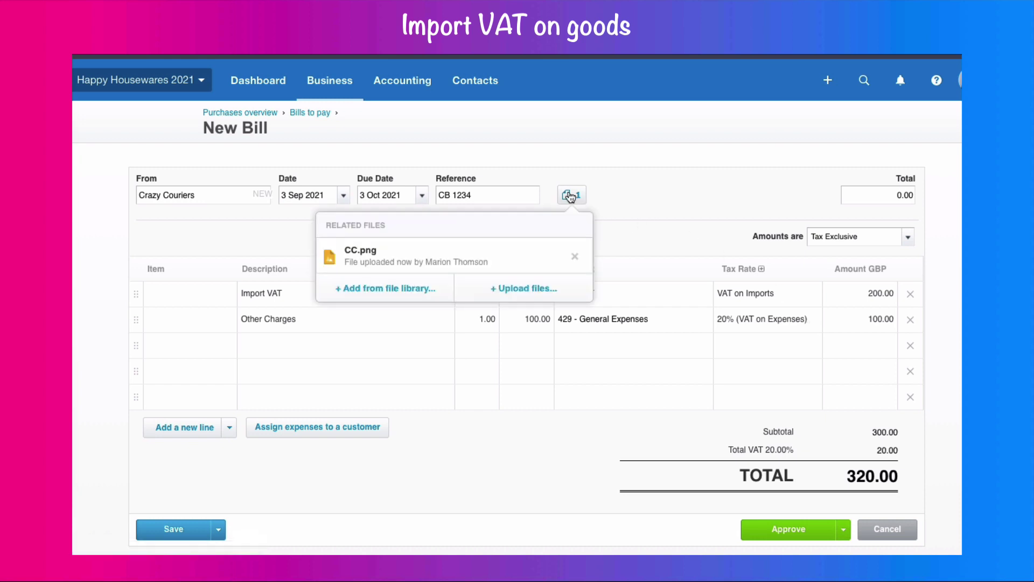
click(361, 250)
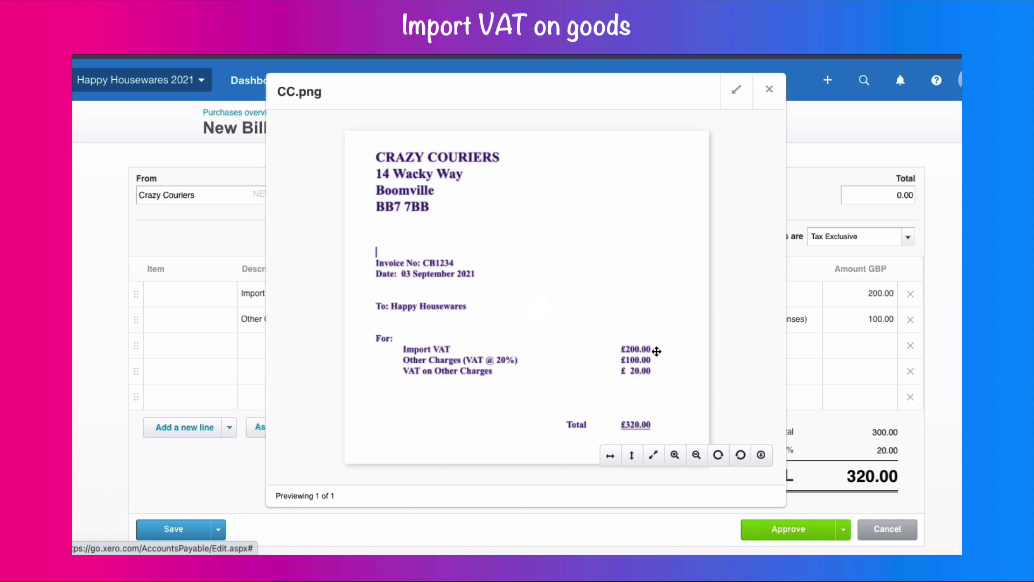
click(770, 89)
Step: Approve the Crazy Couriers bill and create the September 2021 return showing 420.00 in Box 4
click(820, 527)
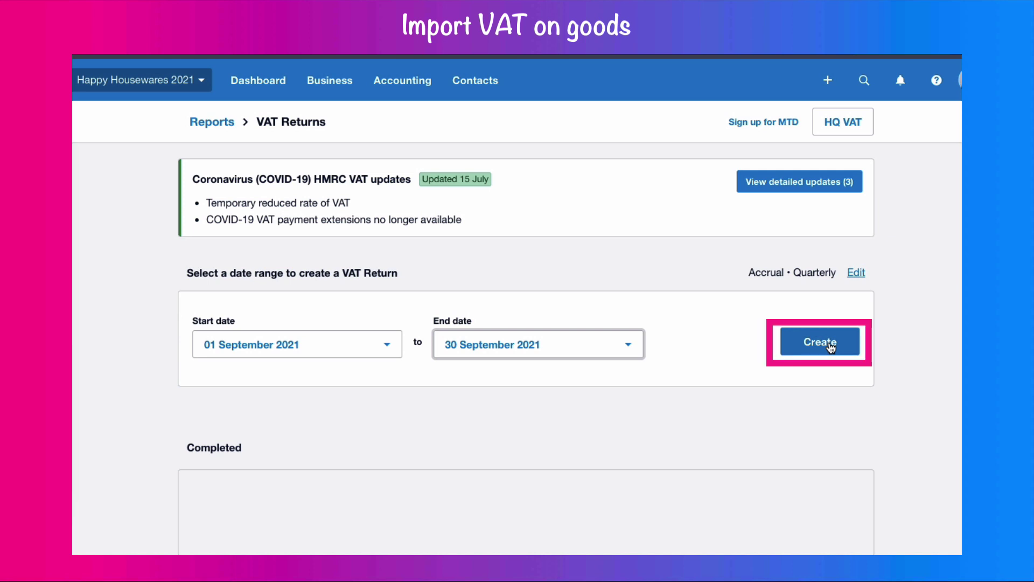
click(820, 341)
scroll(830, 345, down, 5)
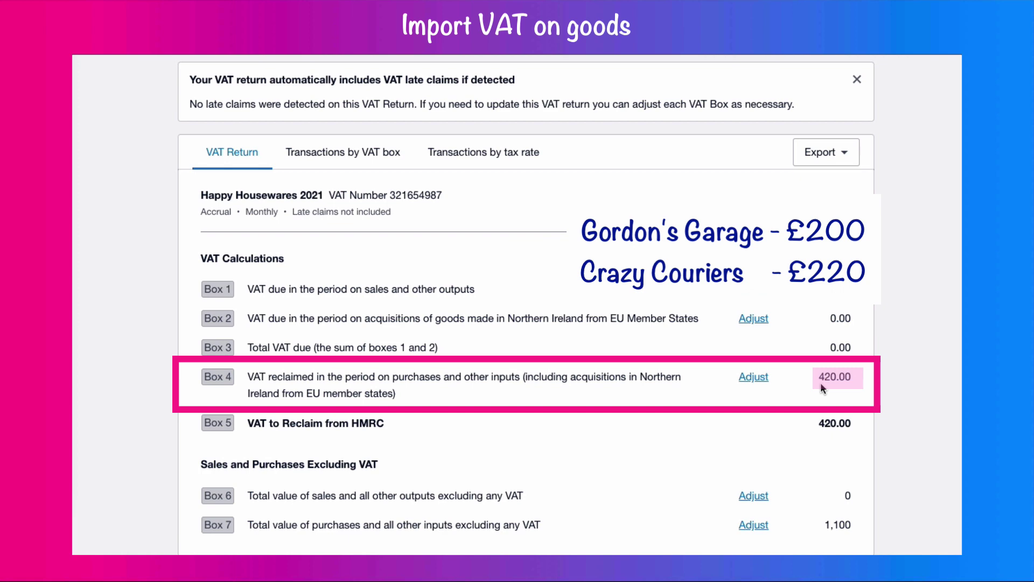
scroll(647, 301, up, 2)
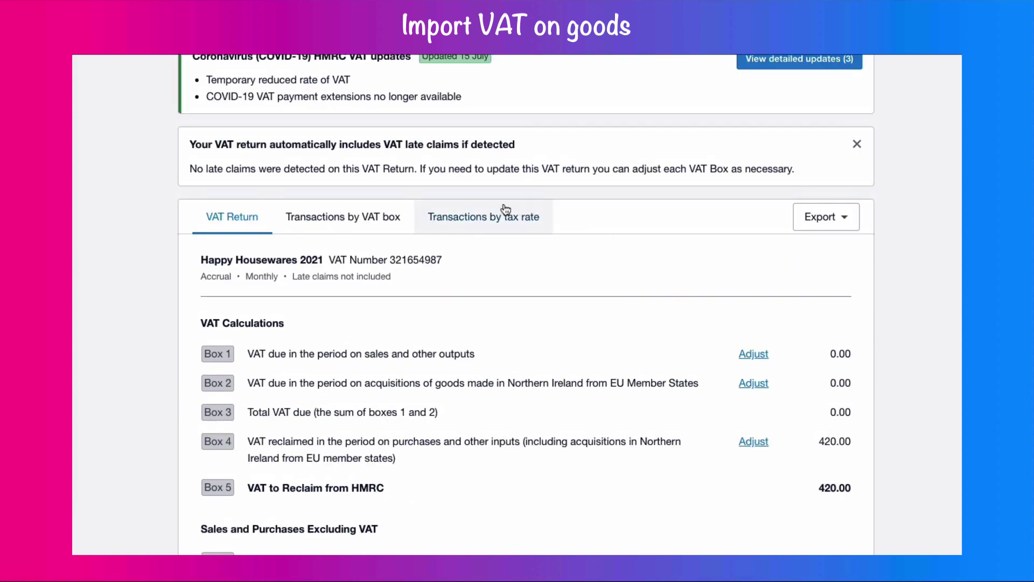
Step: Review the return's transactions by tax rate, then by VAT box, with Box 4 at 420.00
click(485, 218)
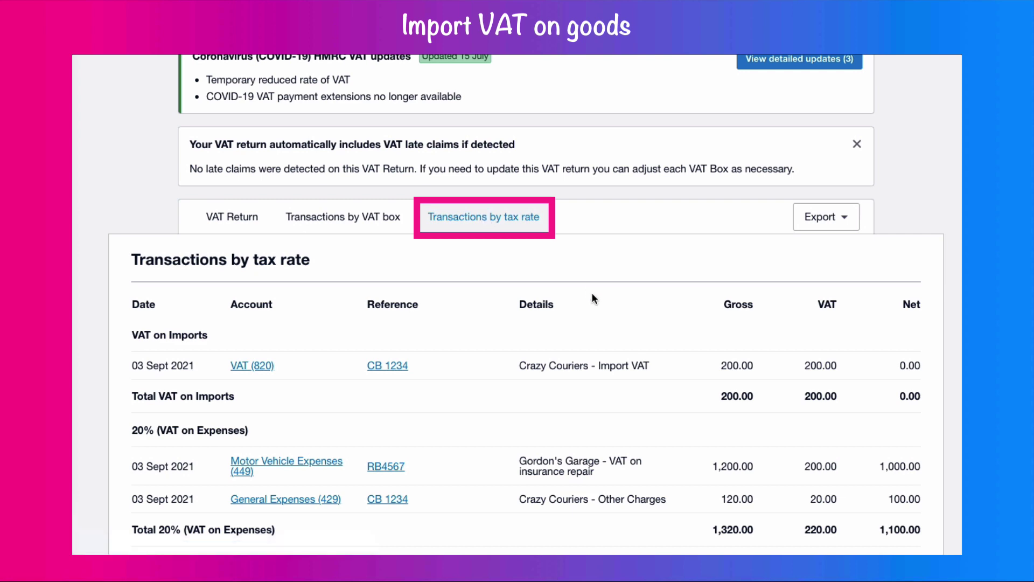
scroll(592, 298, down, 2)
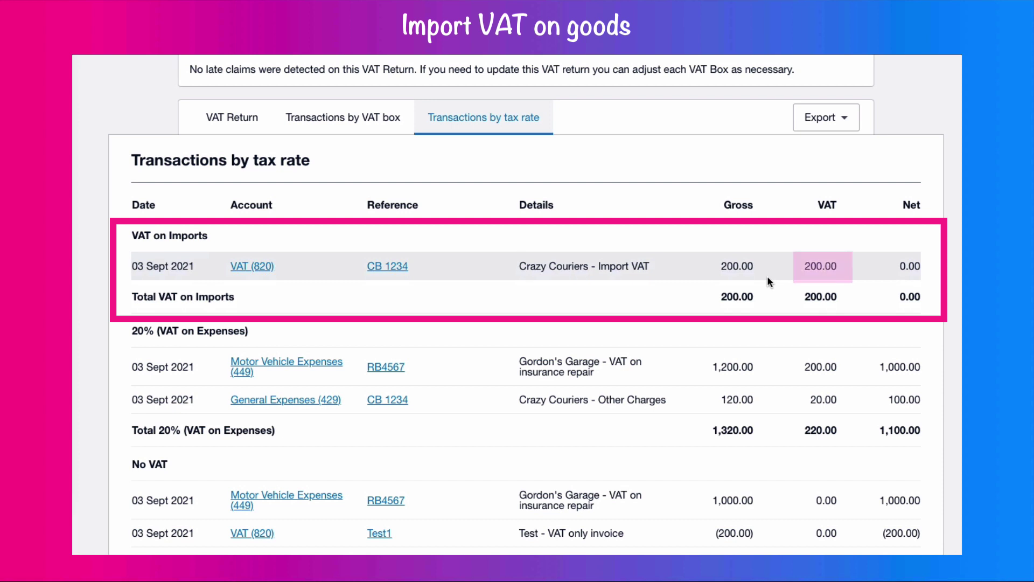
scroll(767, 276, down, 1)
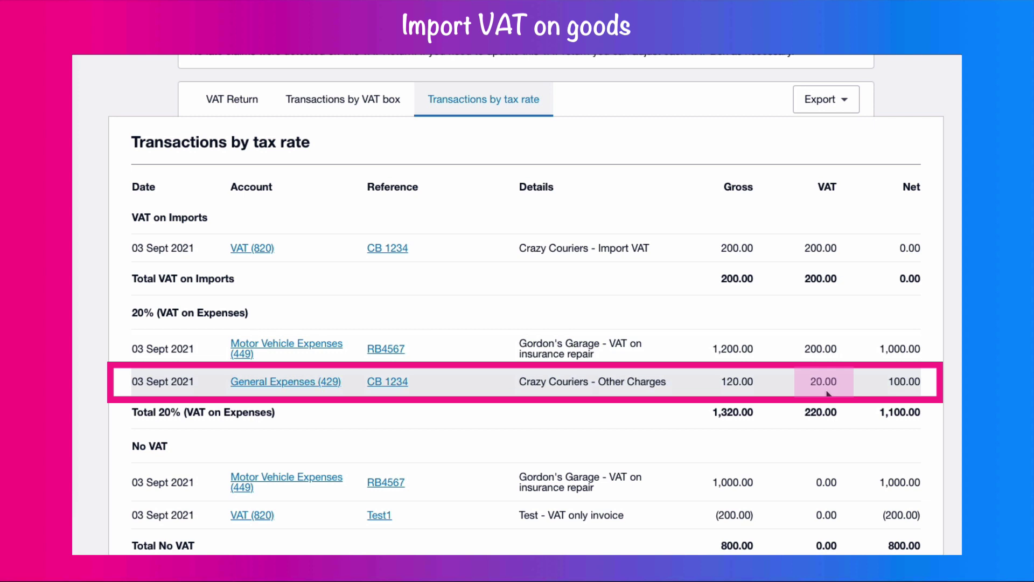
click(352, 333)
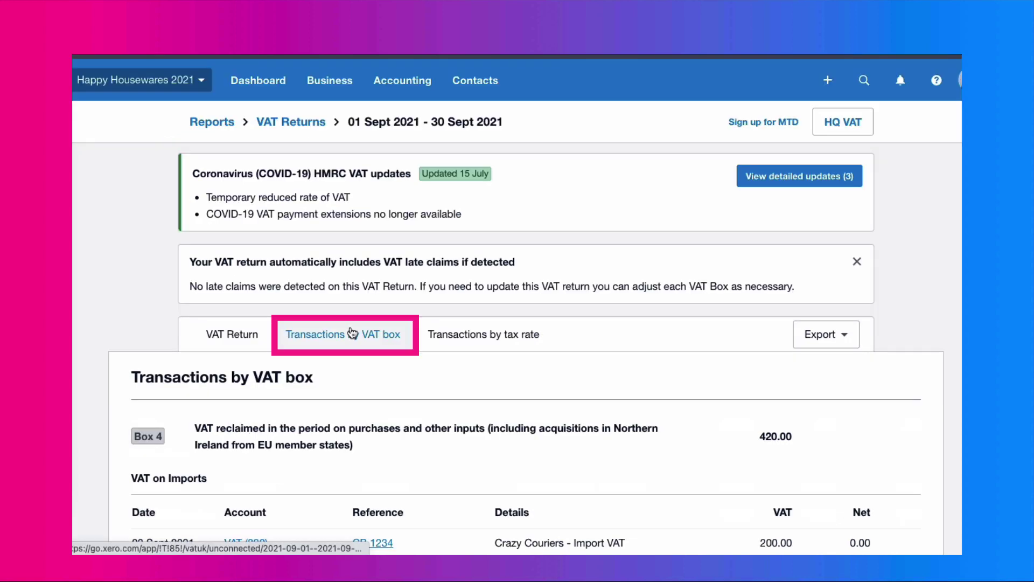
scroll(705, 338, down, 4)
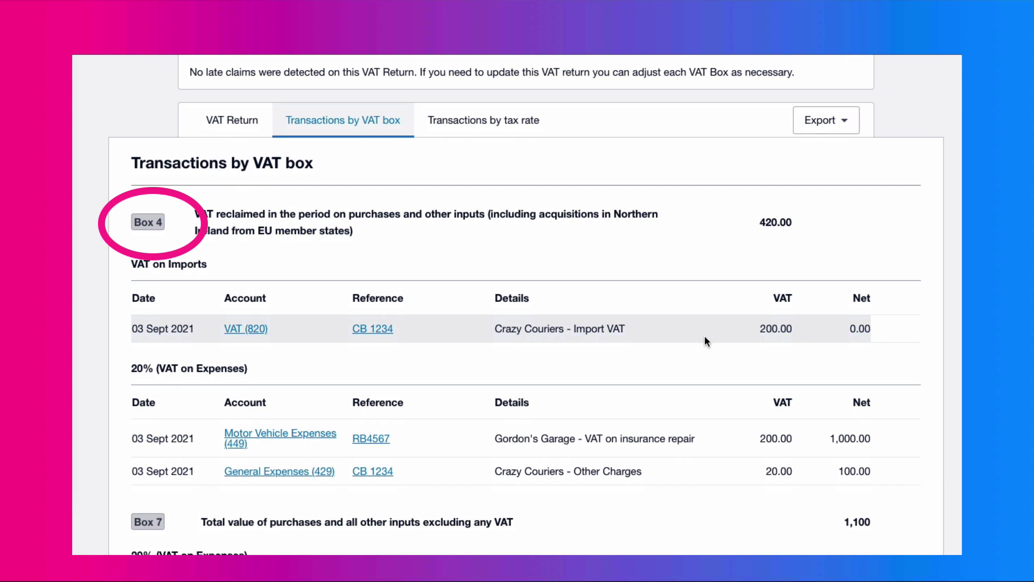
scroll(704, 342, down, 1)
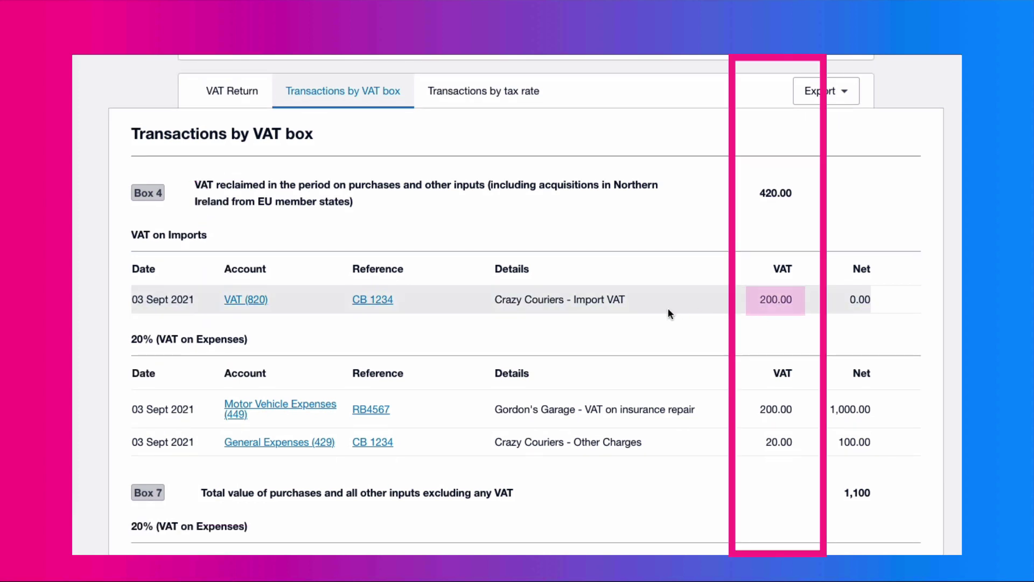
scroll(720, 390, down, 2)
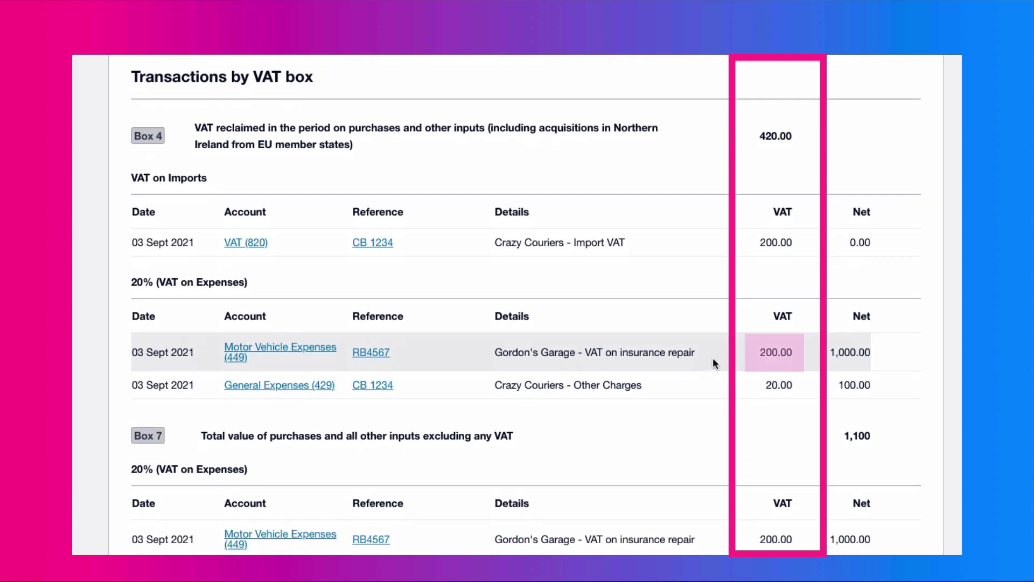
scroll(715, 363, down, 1)
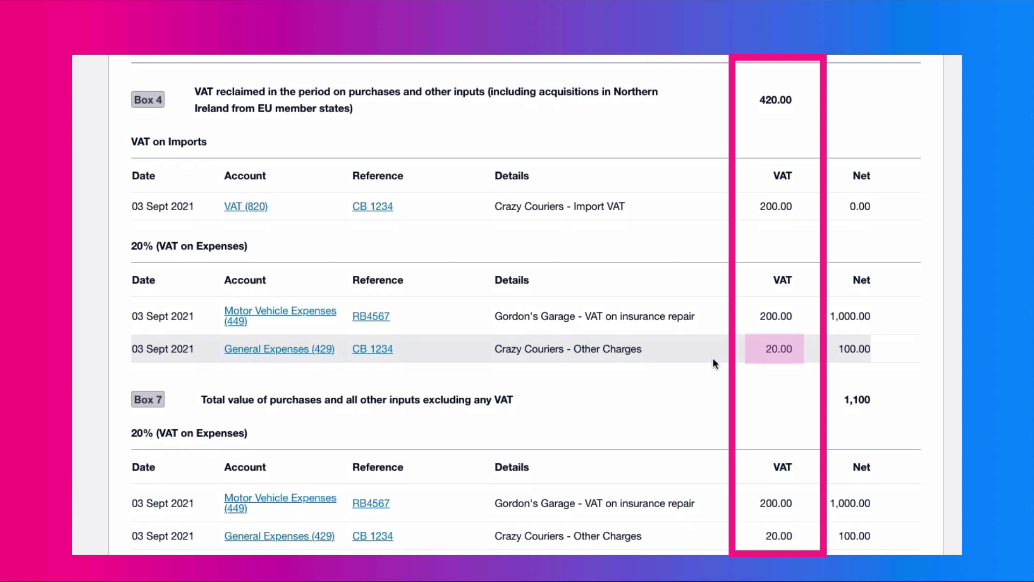
scroll(713, 359, down, 1)
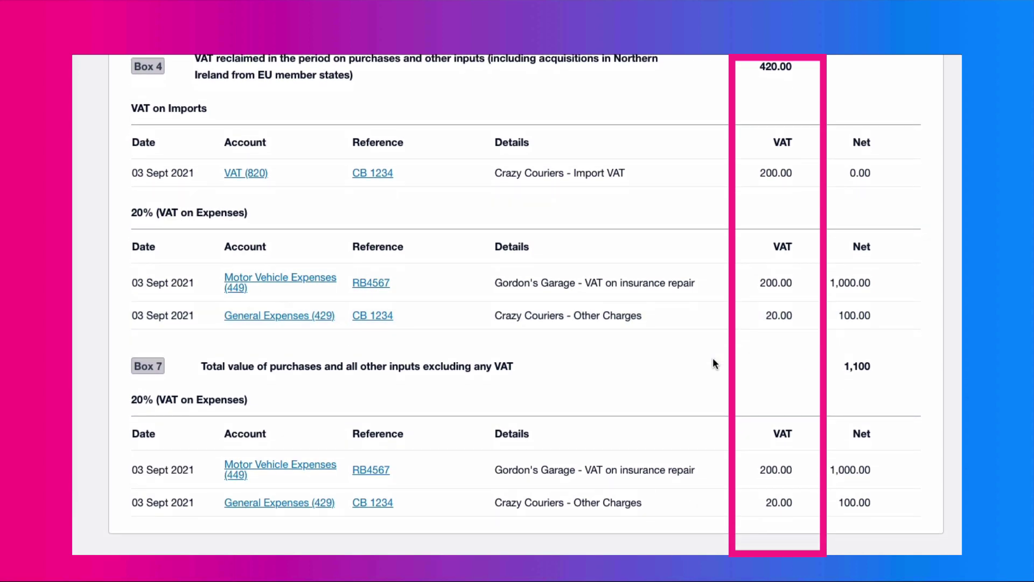